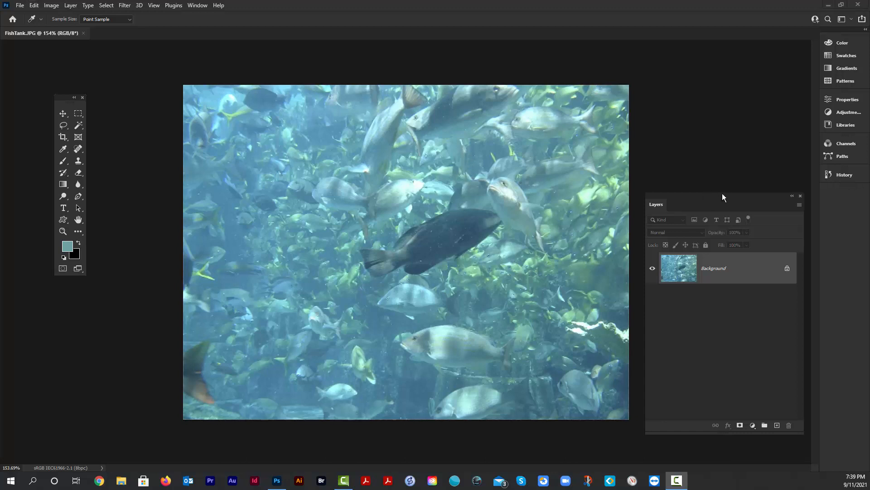
click(53, 7)
mouse_move(66, 30)
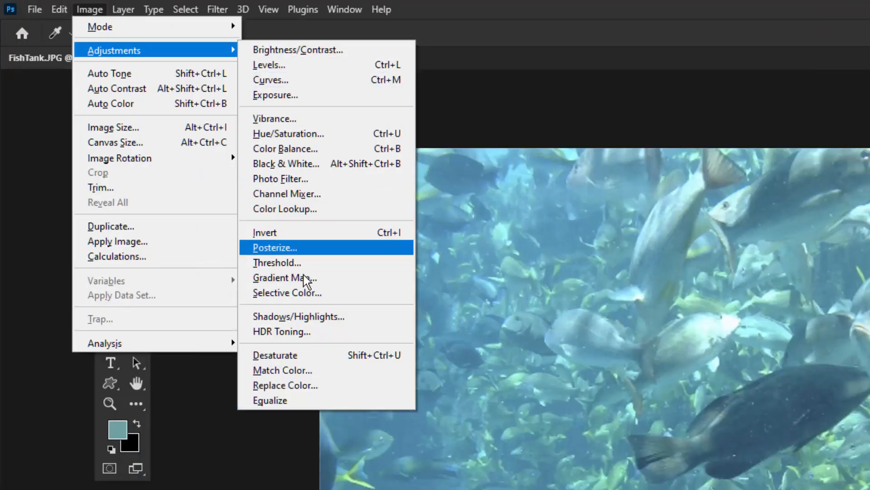
key(Escape)
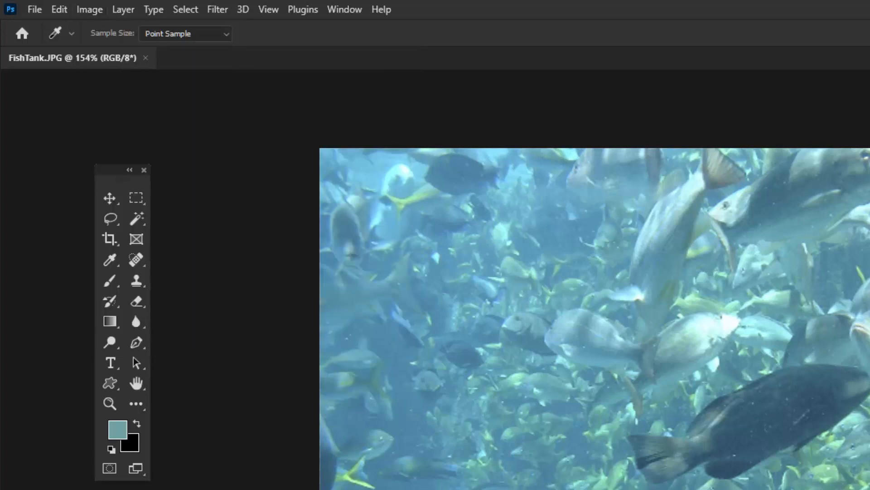
Add a Curves adjustment layer above the Background layer of the fish tank photo.
click(109, 198)
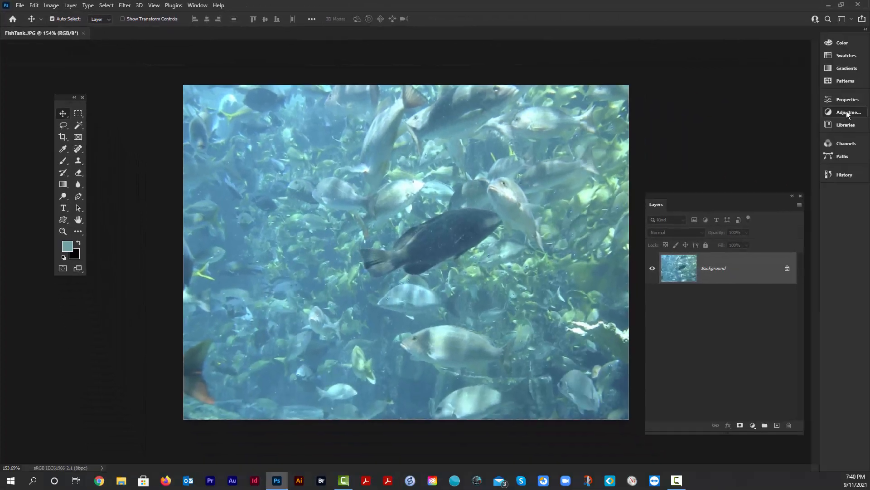
click(847, 113)
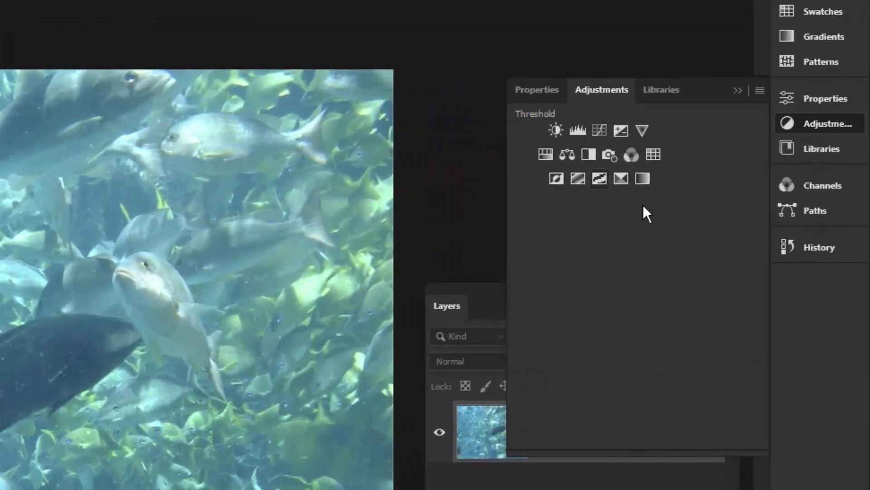
click(473, 288)
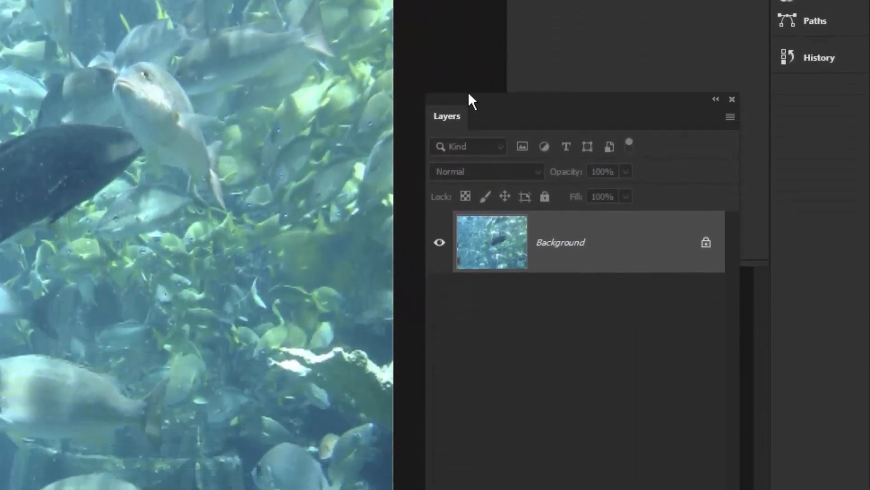
drag(470, 255, 363, 132)
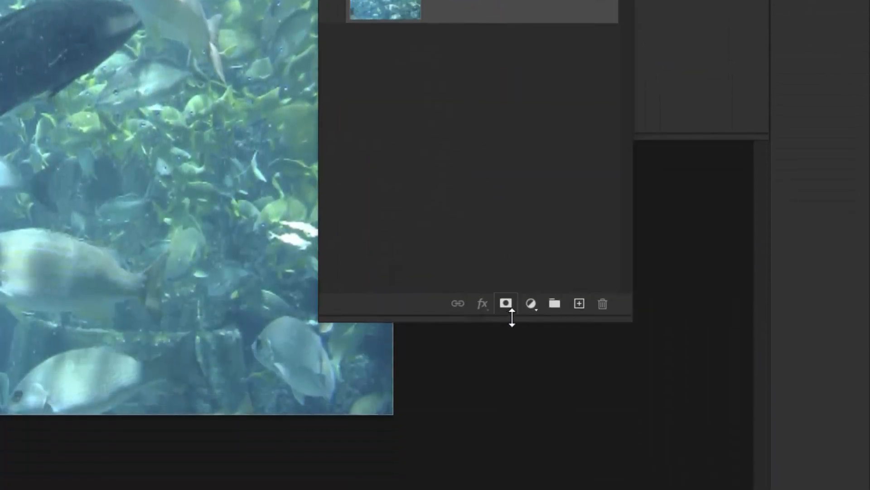
click(534, 308)
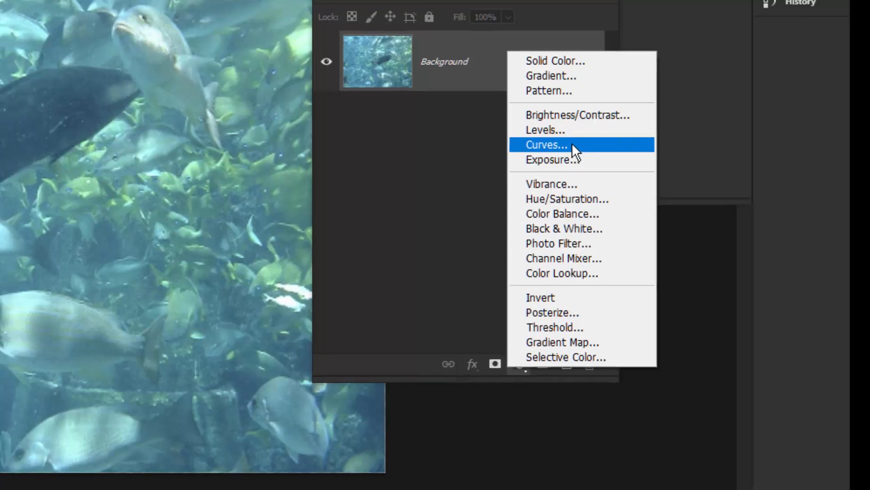
click(564, 137)
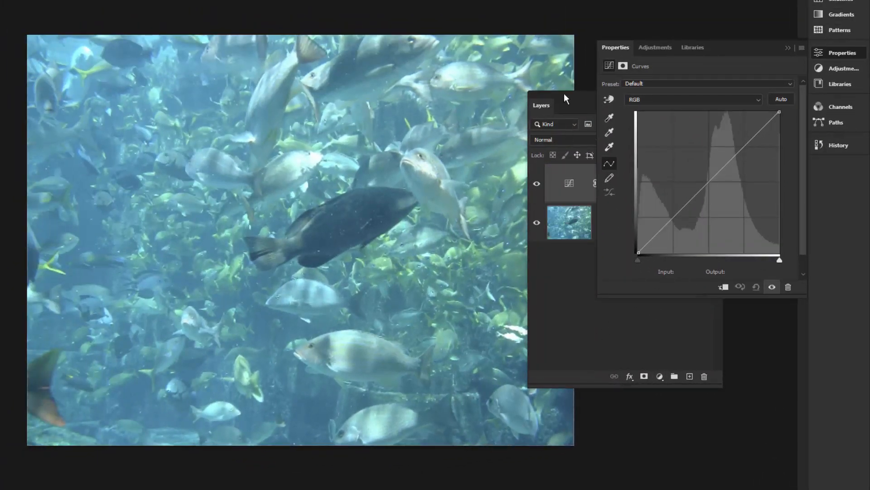
Rearrange the workspace so the layer stack is uncovered, and reopen the settings of the Curves adjustment layer.
drag(564, 94, 639, 227)
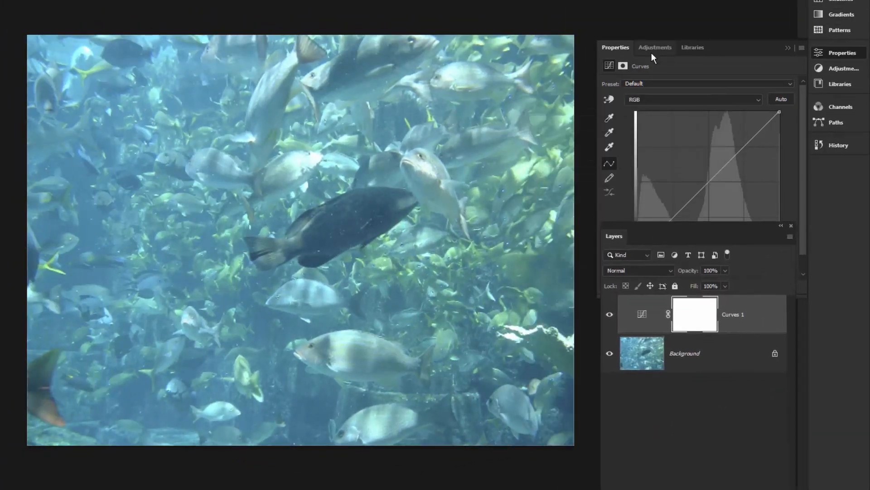
click(619, 47)
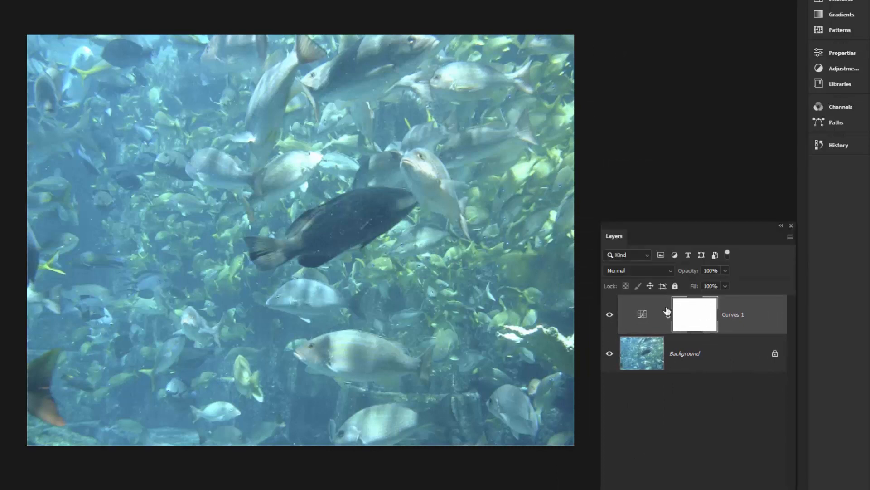
click(644, 315)
double_click(644, 315)
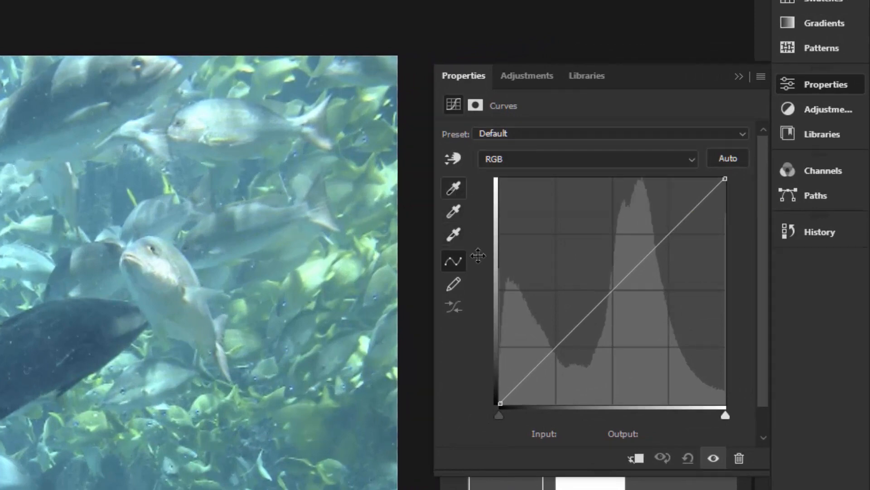
Sample the Curves black point on the dark fish's lower fin and set a white point in the photo.
click(453, 188)
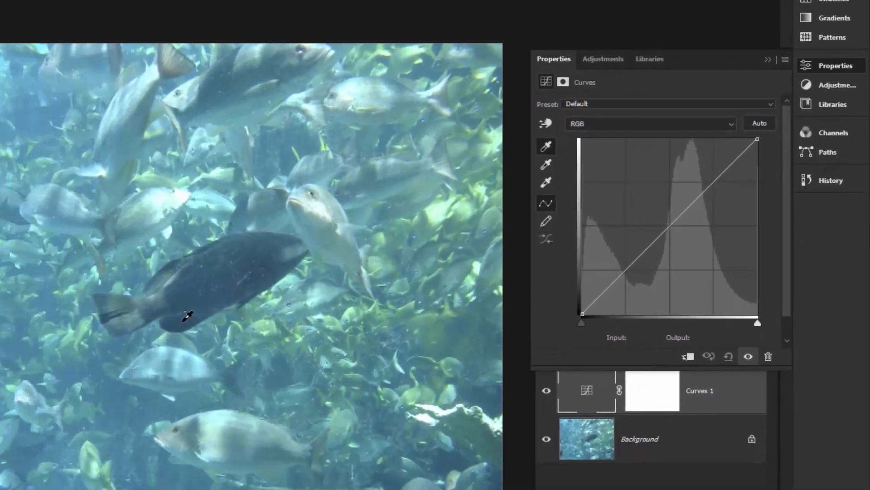
click(184, 320)
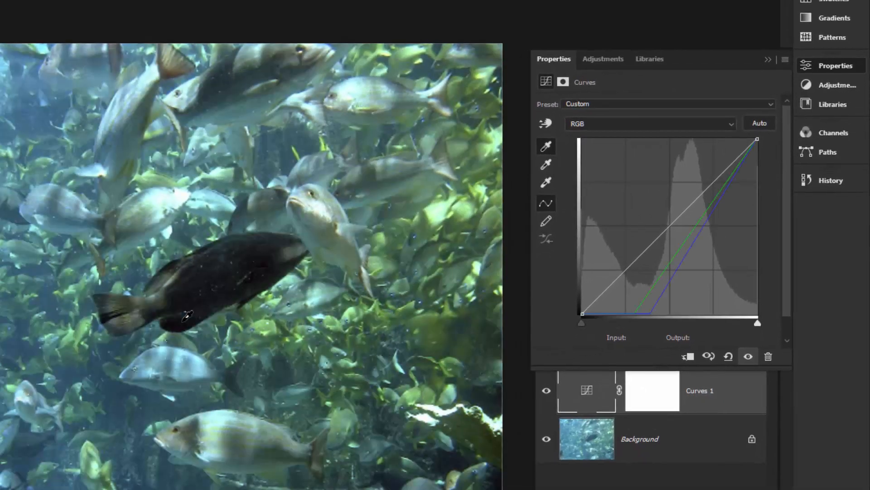
click(549, 181)
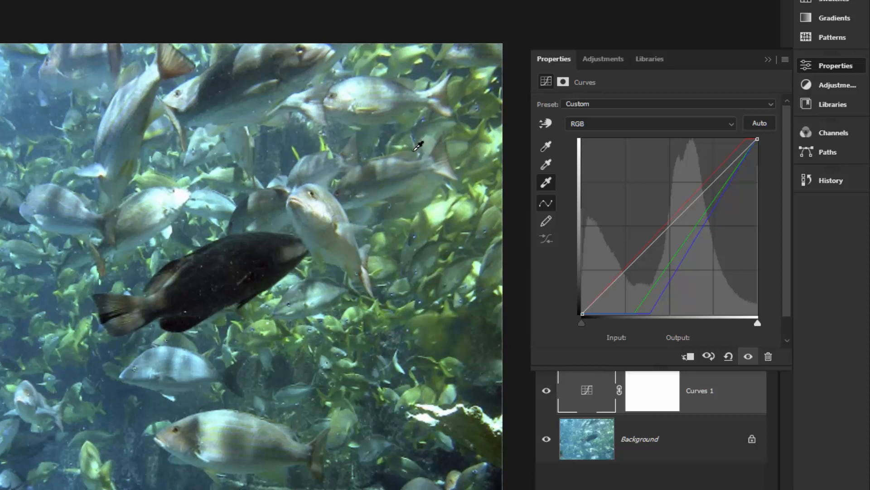
Try the Curves gray point on several fish and background spots, and undo the eyedropper corrections.
click(547, 166)
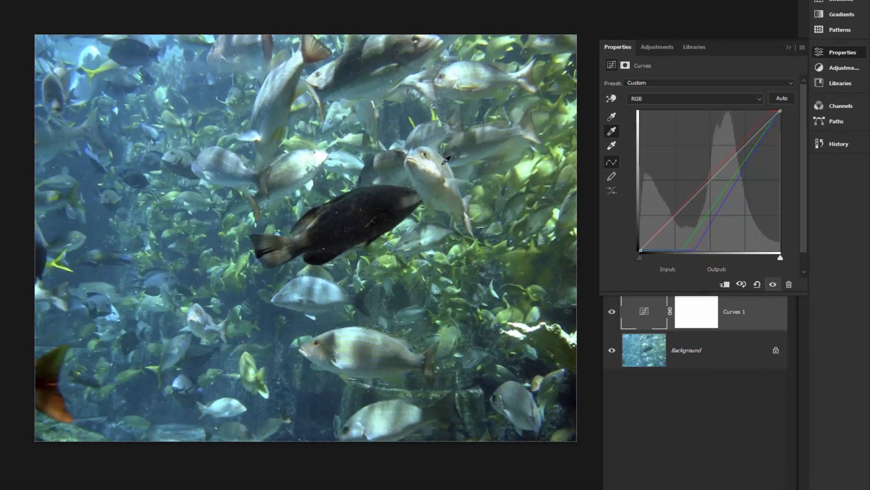
click(444, 163)
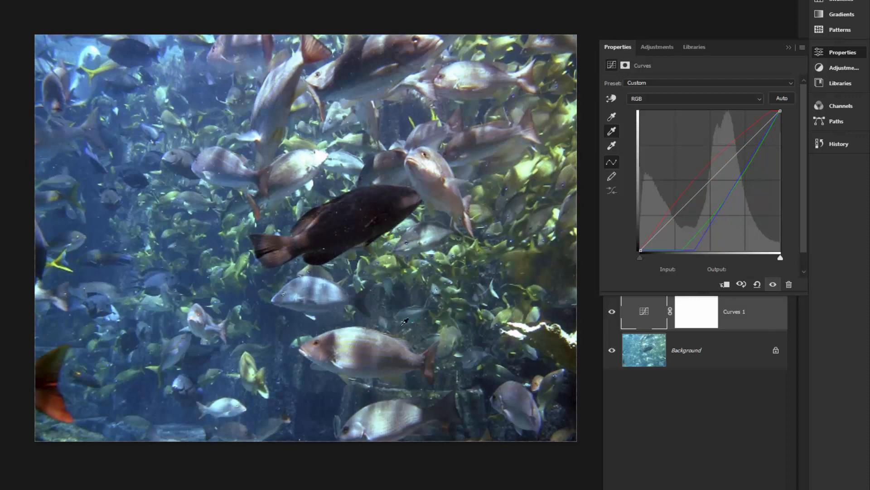
click(395, 352)
click(503, 130)
click(332, 292)
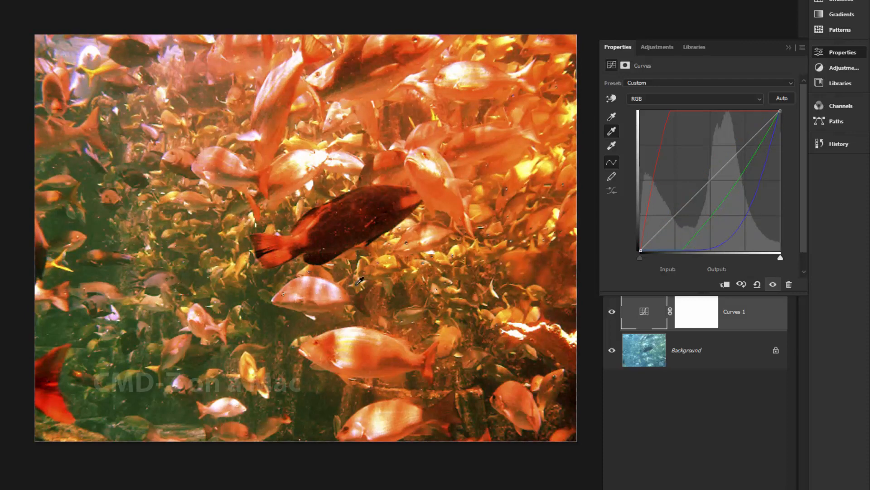
key(ctrl+z)
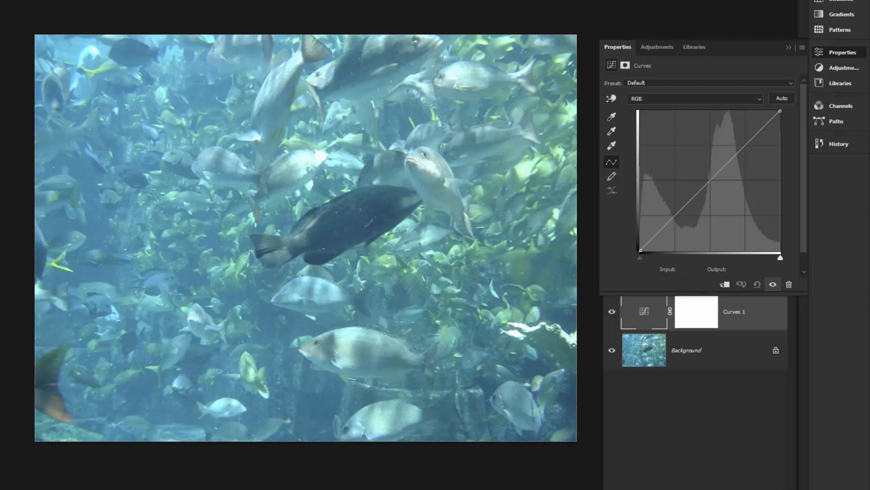
Sample the Curves black point on the dark fish, white point on the brightest fish snout, and gray point on the lower striped fish.
click(612, 117)
click(321, 253)
click(613, 148)
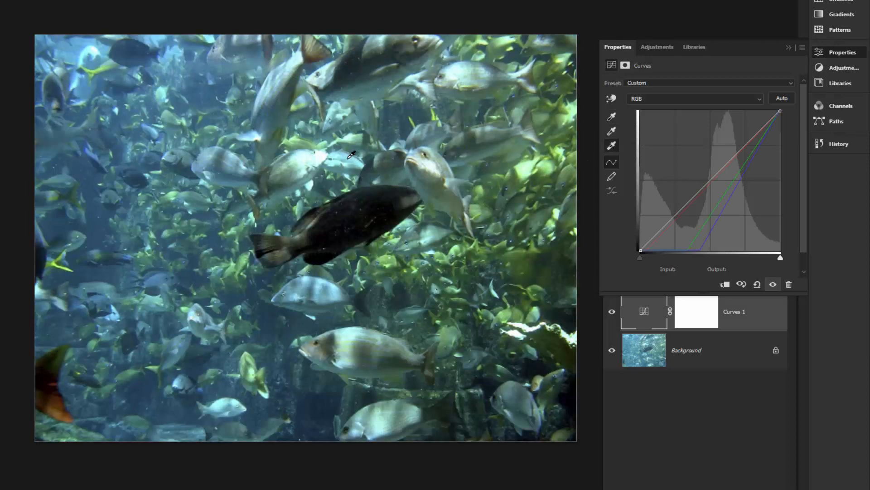
click(321, 154)
click(611, 132)
click(398, 352)
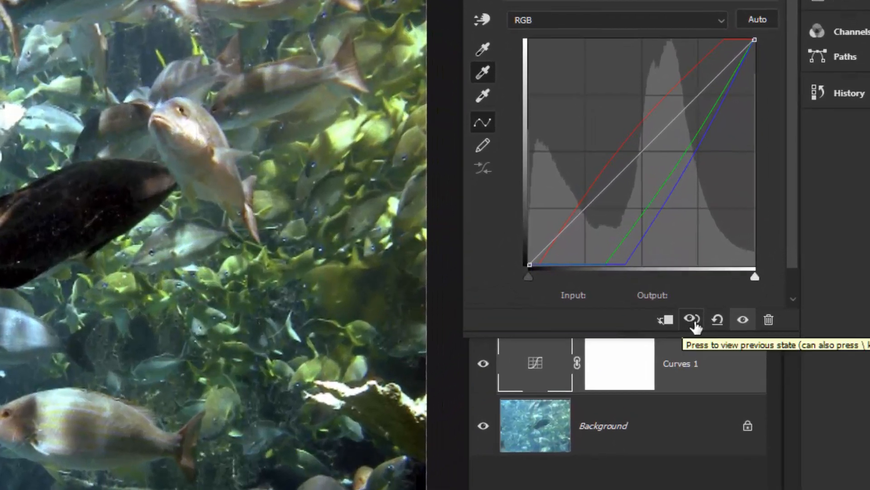
Compare the photo before and after the correction using the previous-state view and the Curves layer's visibility.
click(693, 321)
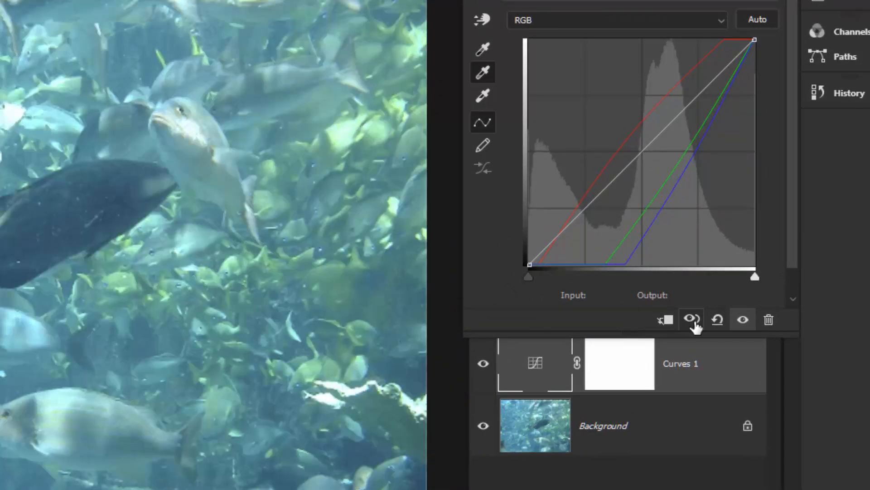
click(694, 321)
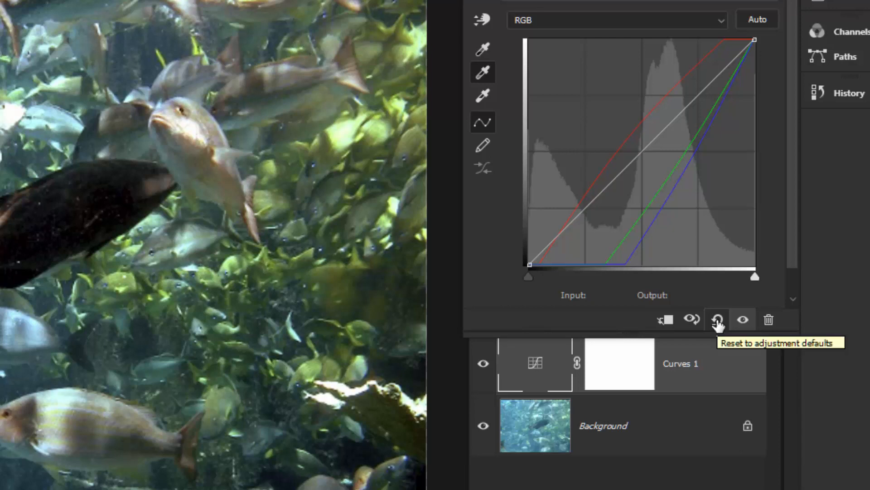
click(744, 321)
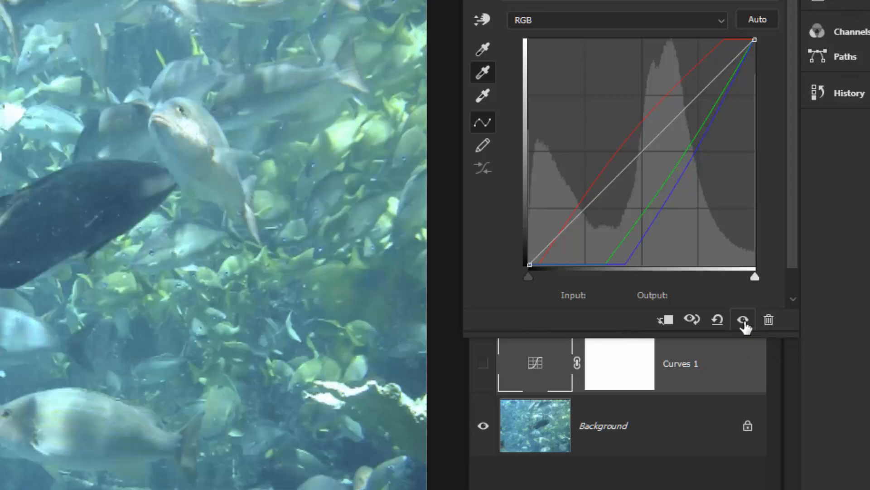
click(744, 321)
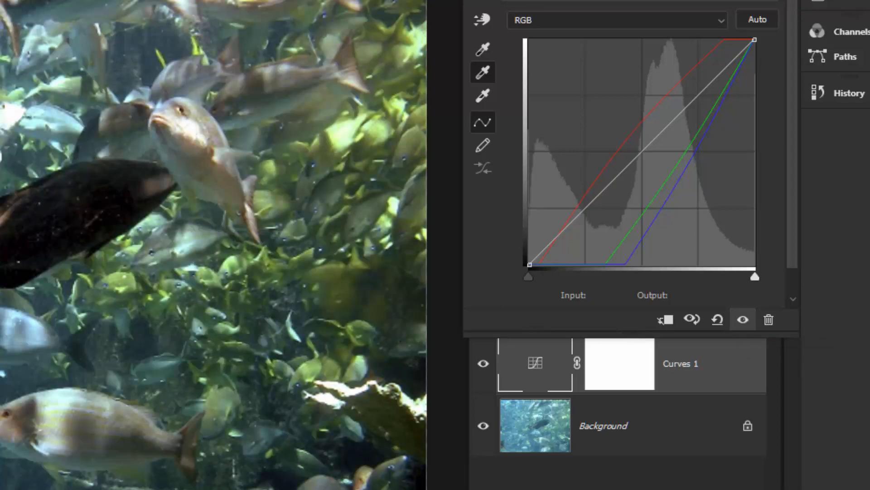
click(544, 478)
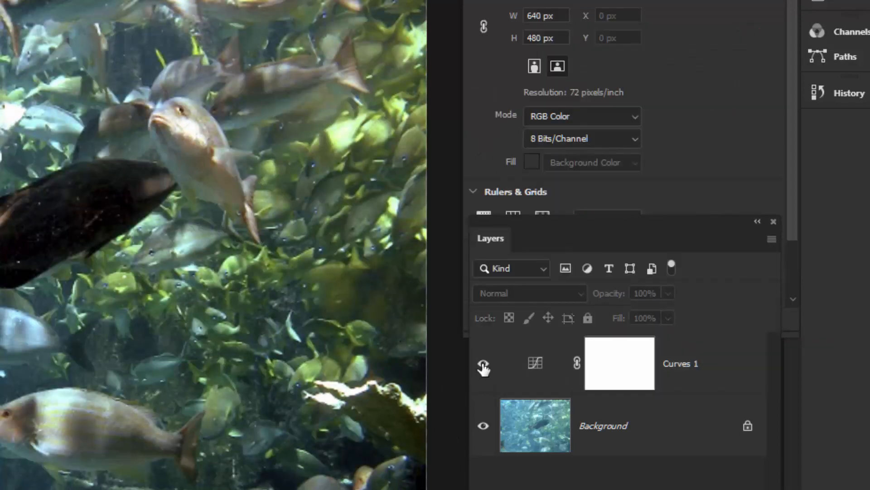
click(483, 364)
click(483, 364)
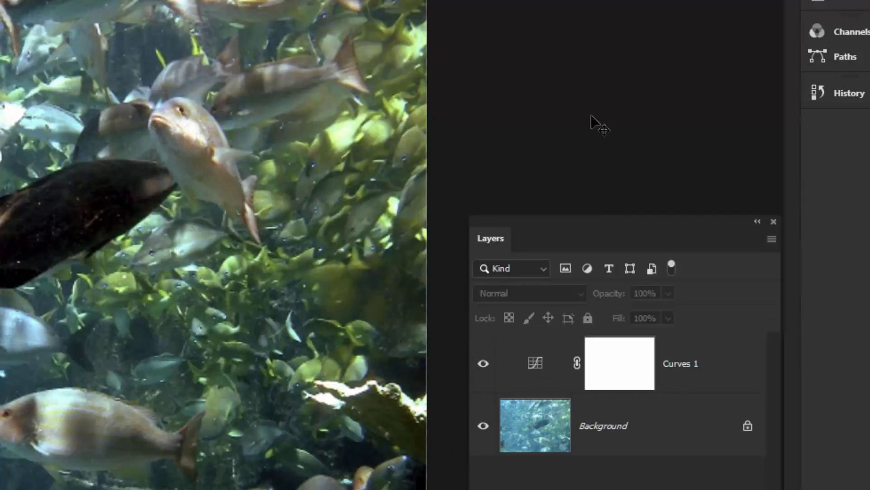
Hide the existing Curves layer and add a second Curves adjustment layer directly above the Background.
drag(583, 224, 531, 113)
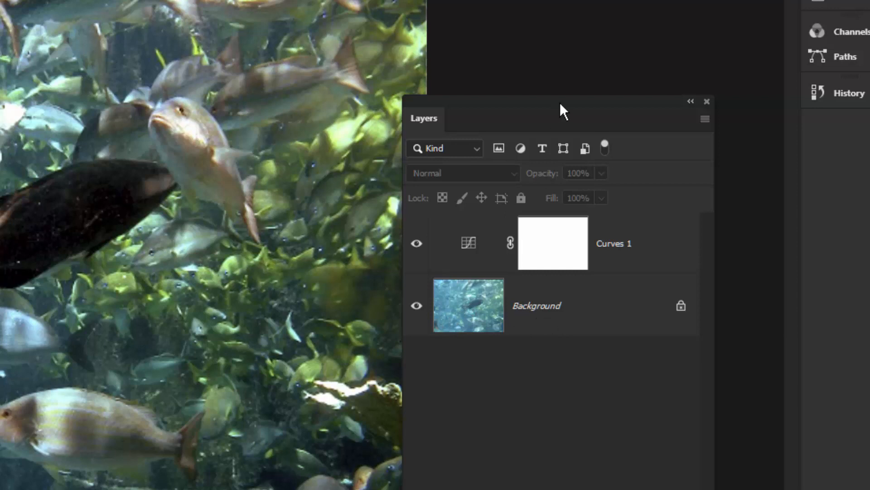
drag(560, 102, 573, 132)
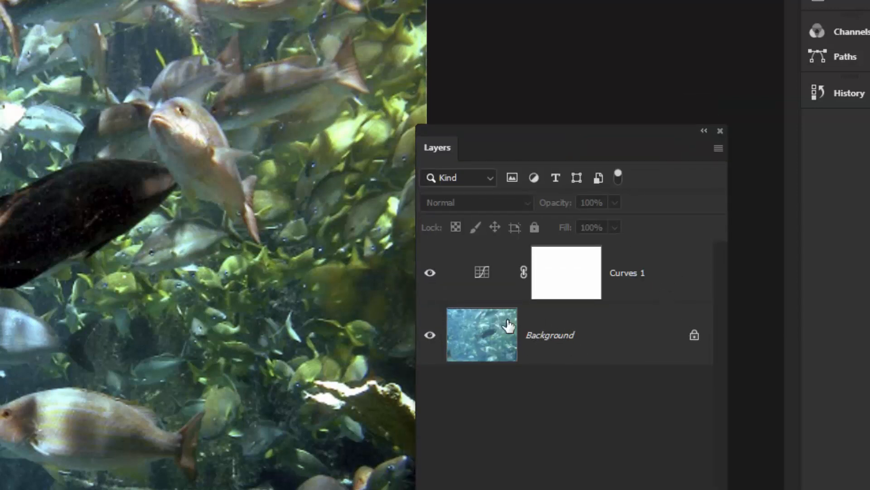
click(430, 275)
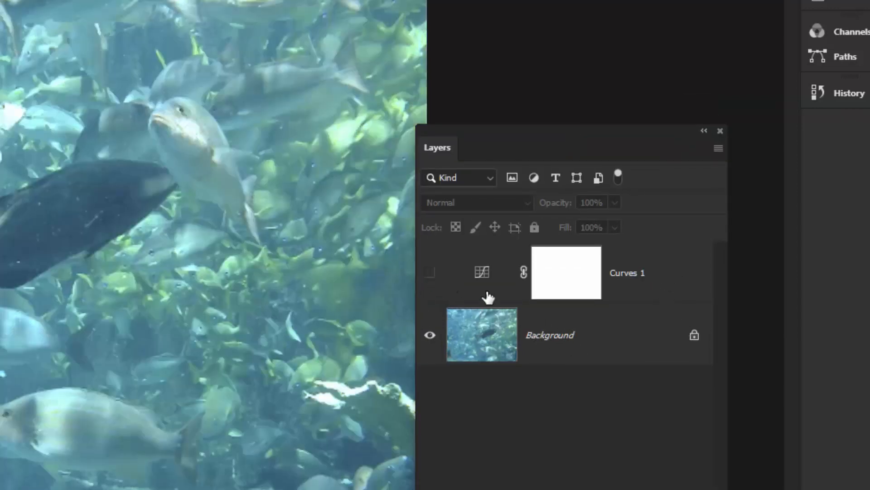
click(617, 339)
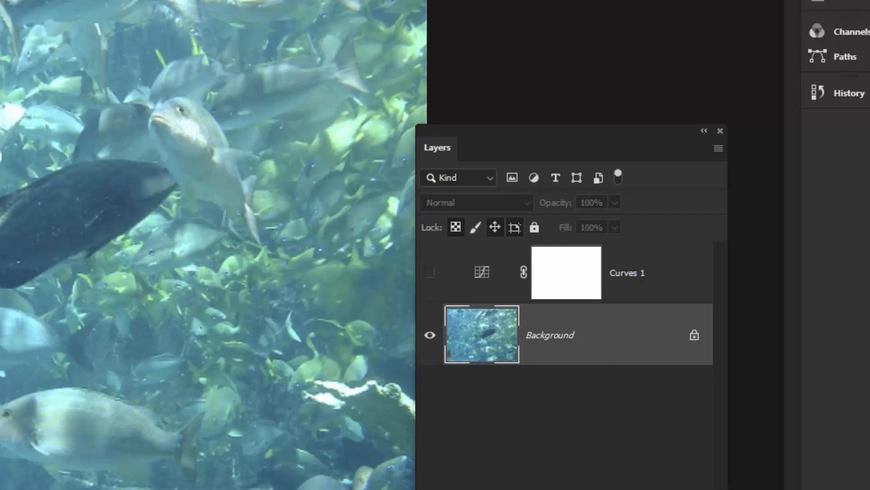
click(826, 31)
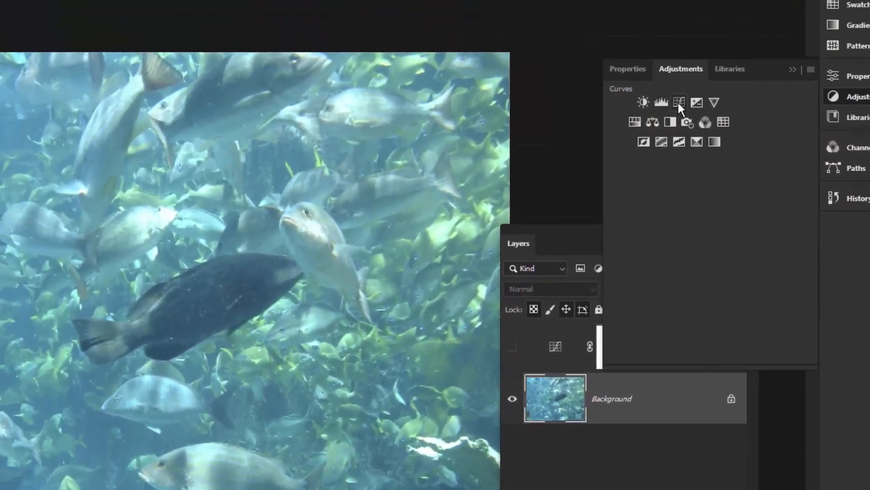
click(679, 105)
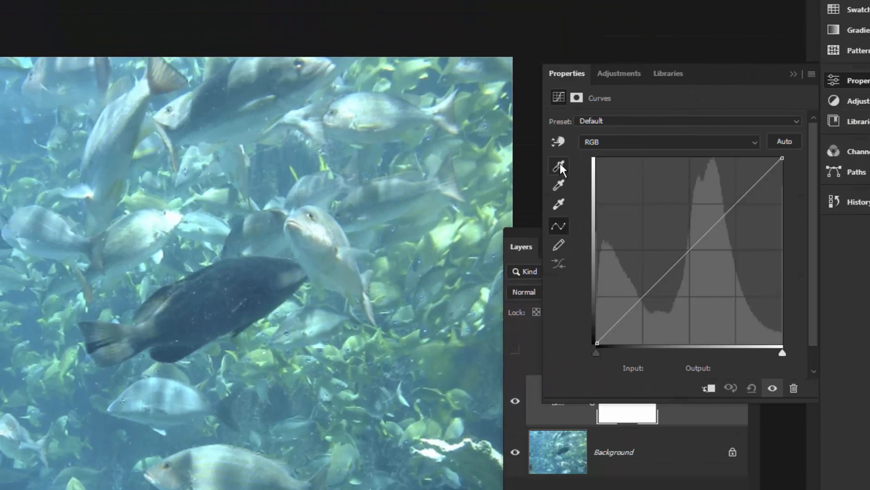
On the new Curves layer, sample black on the dark fish's lower fin, white on the bright snout, and gray on the lower striped fish.
click(559, 166)
click(171, 350)
click(558, 203)
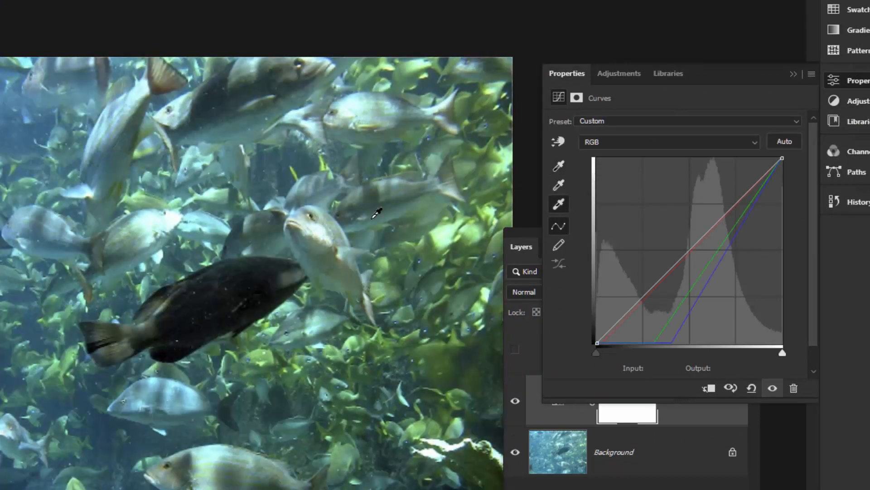
click(178, 210)
click(559, 185)
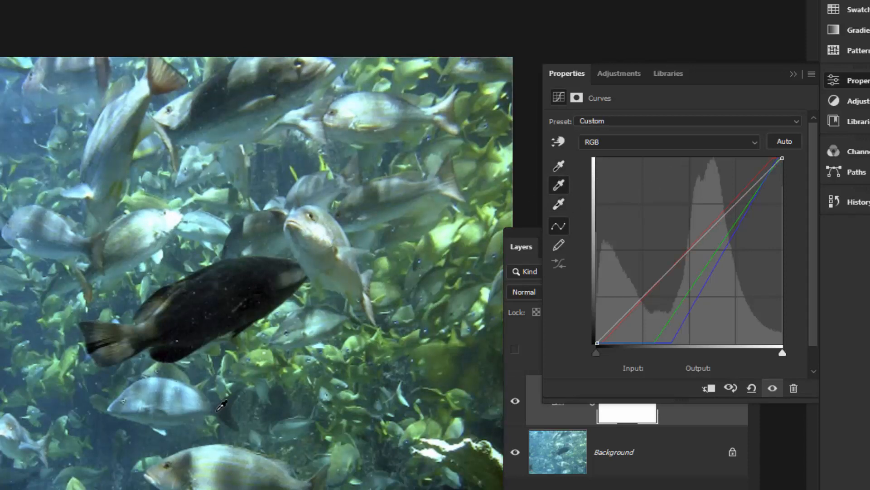
click(284, 485)
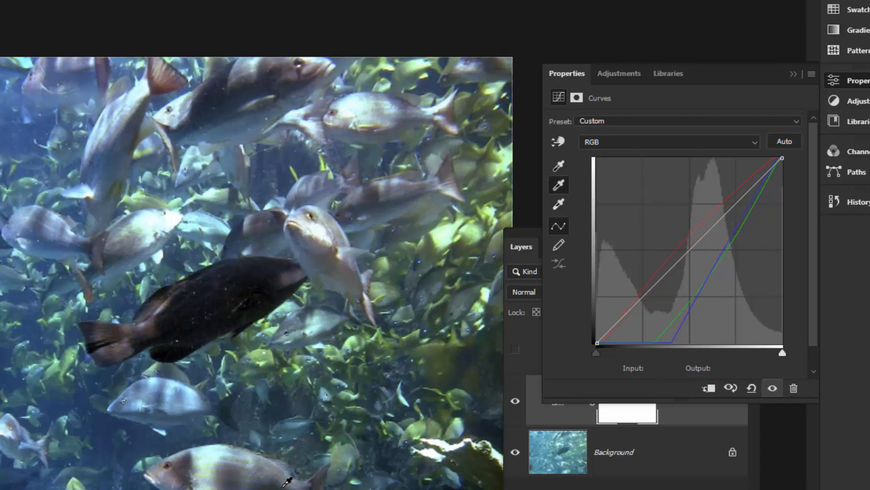
Compare the Curves 1 and Curves 2 corrections on the fish photo by showing each layer alone and both together.
click(794, 74)
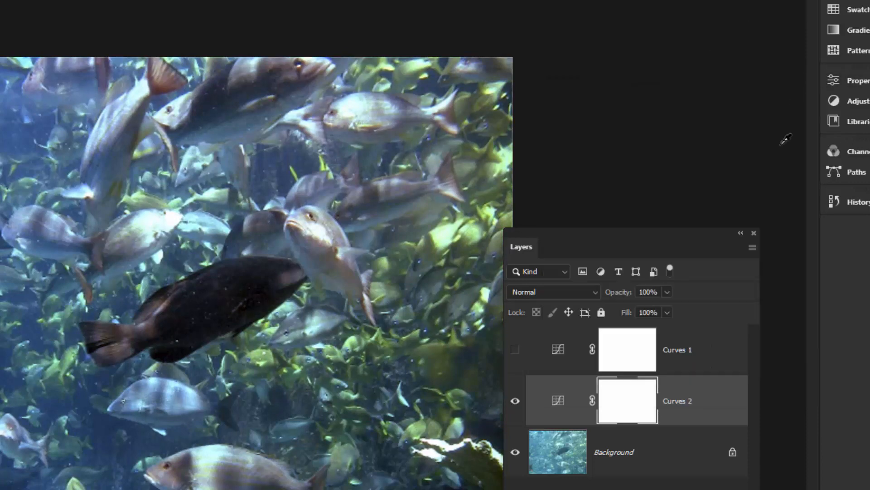
click(519, 402)
click(516, 350)
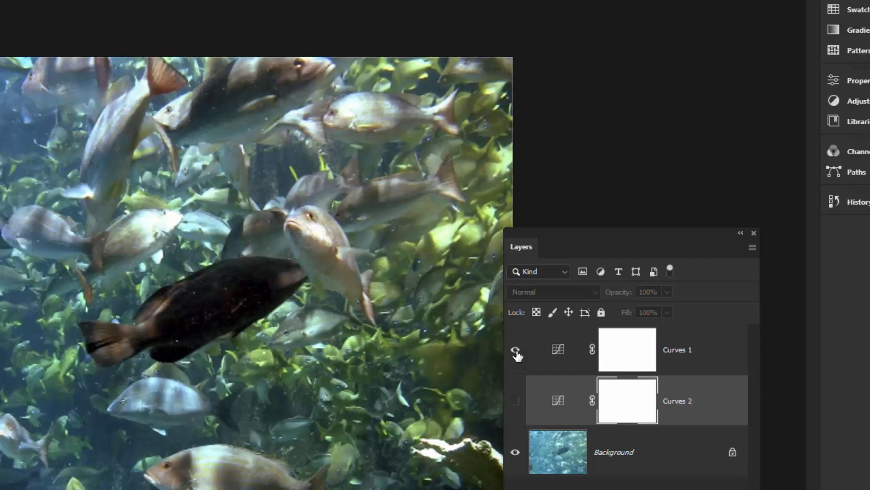
click(516, 350)
click(515, 401)
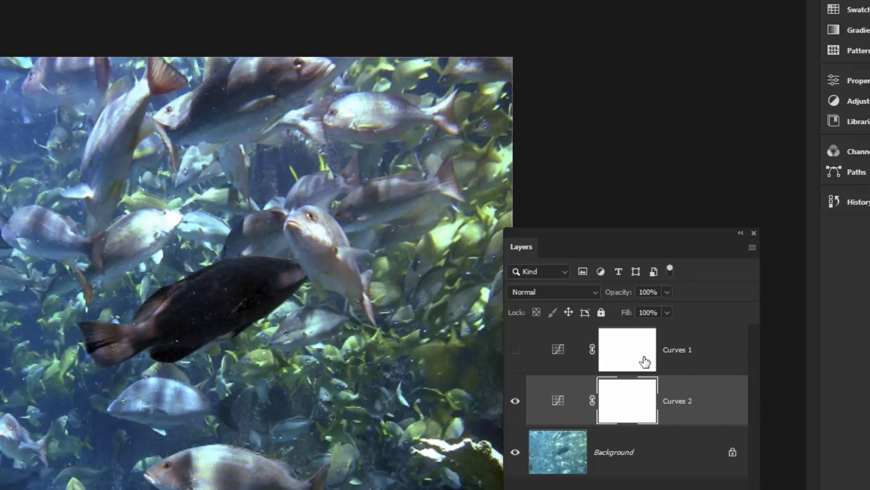
click(516, 352)
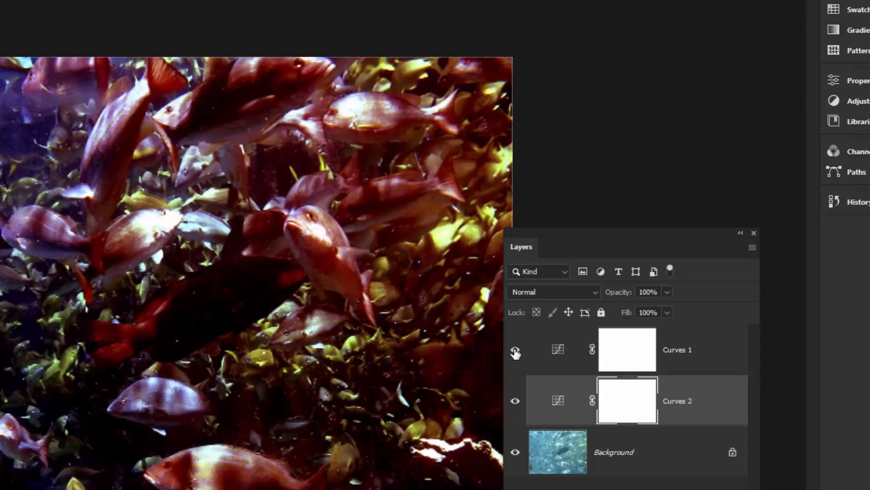
click(516, 353)
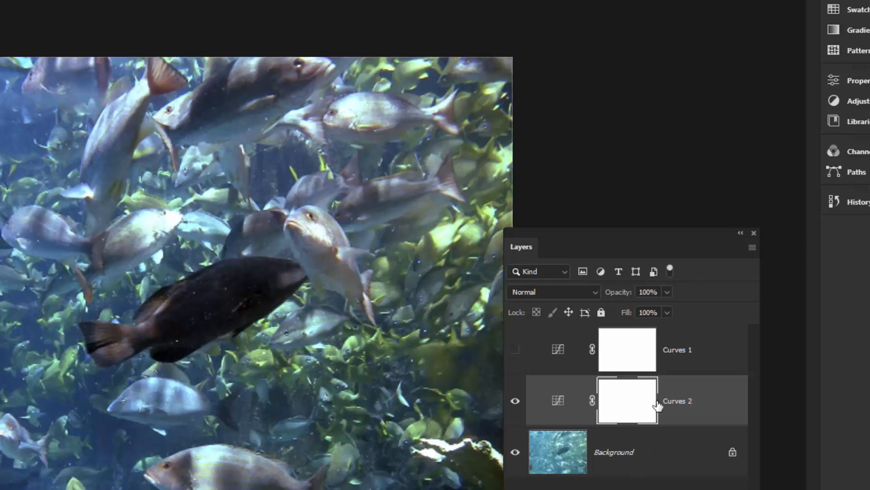
Reopen the Curves 2 adjustment settings and examine its red, green and blue channel curves.
drag(631, 243, 658, 224)
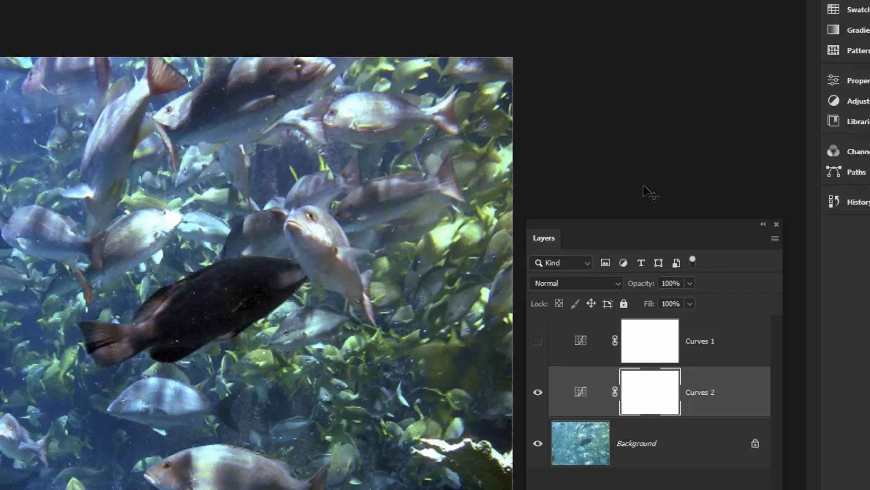
drag(651, 224, 633, 150)
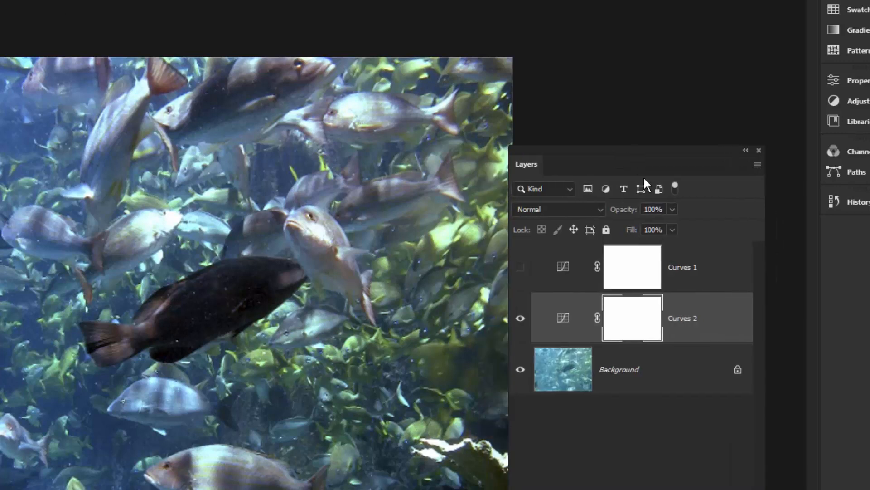
double_click(567, 320)
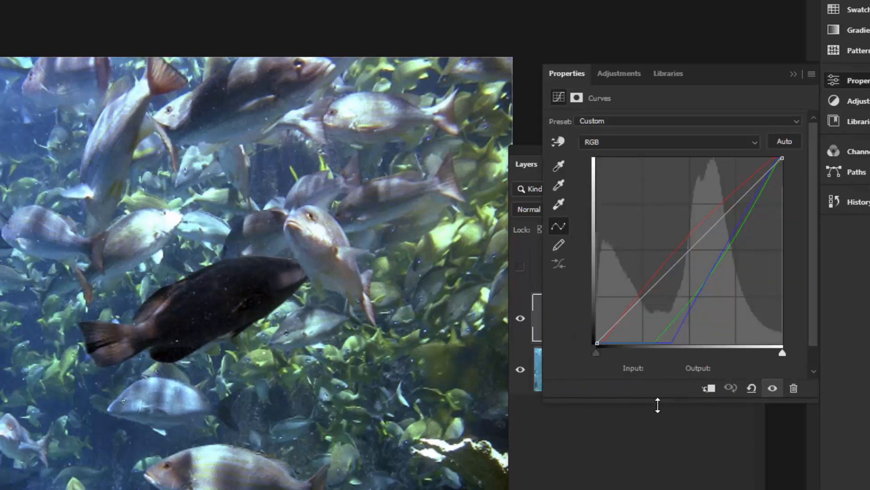
click(793, 74)
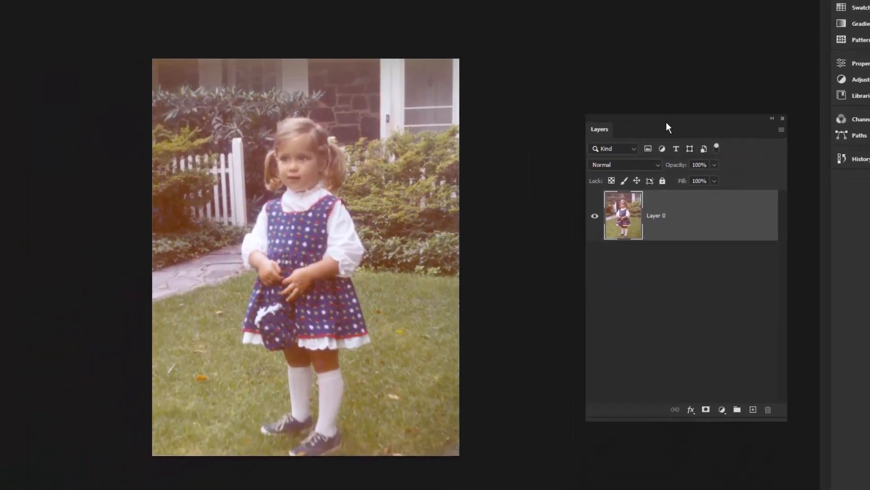
Add a Curves adjustment layer above Layer 0 in the faded photo of the girl.
drag(668, 119, 603, 145)
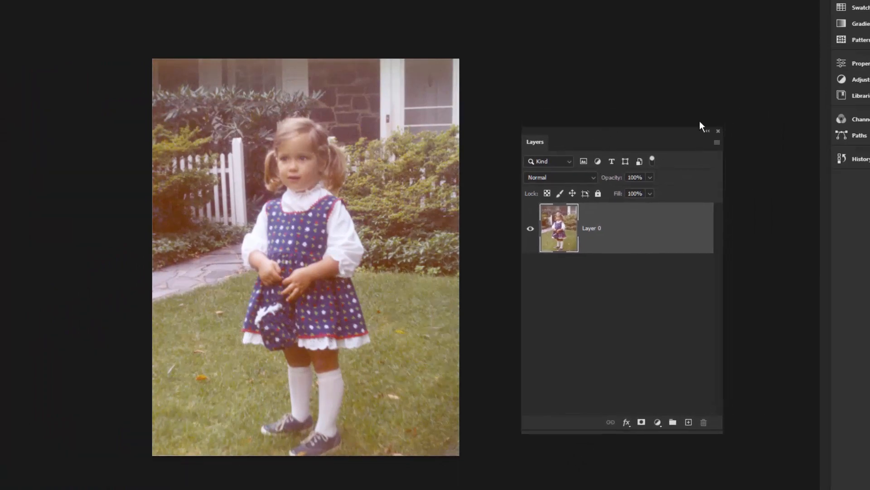
click(855, 80)
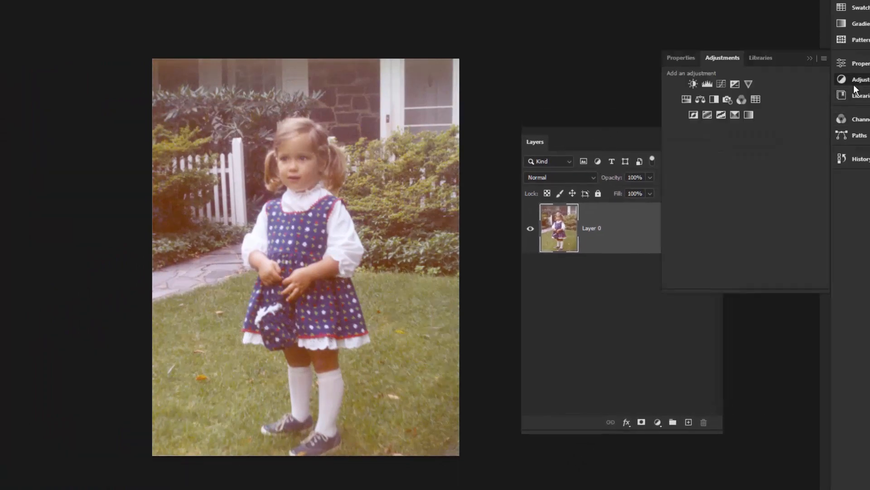
click(721, 84)
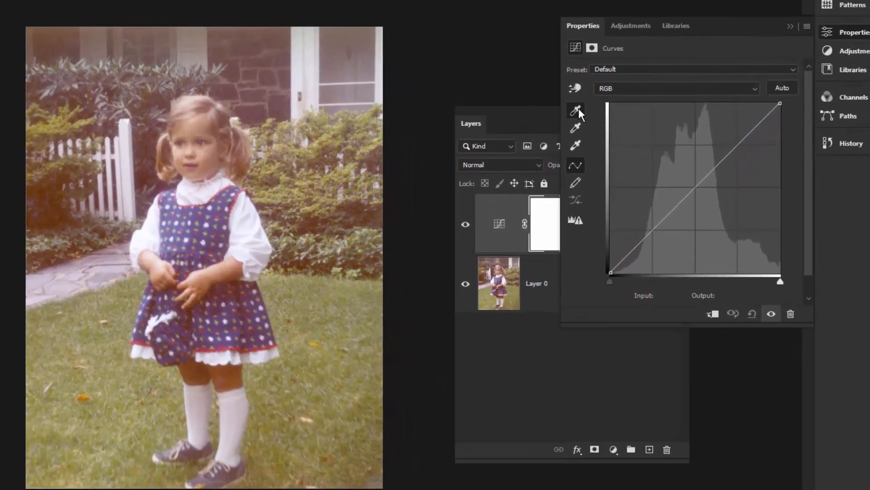
Sample the Curves black point in the dark shrub shadow beside the fence and the white point on the girl's bright sleeve.
click(576, 110)
click(50, 218)
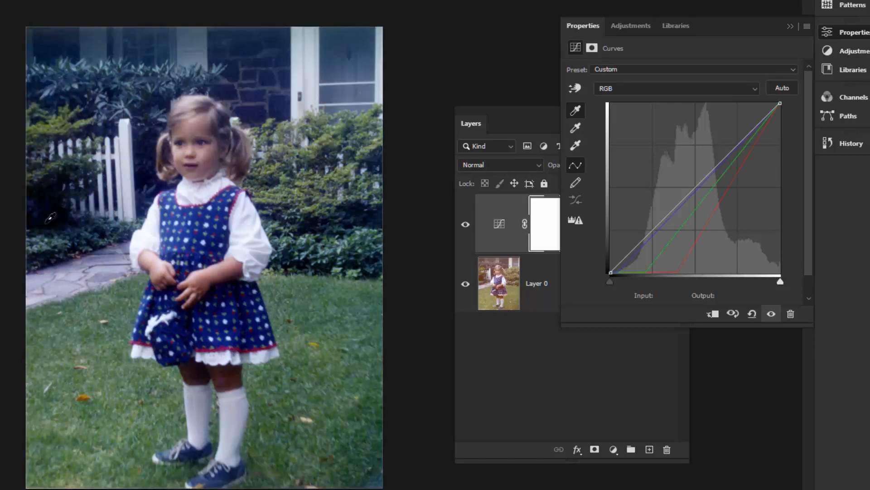
click(575, 146)
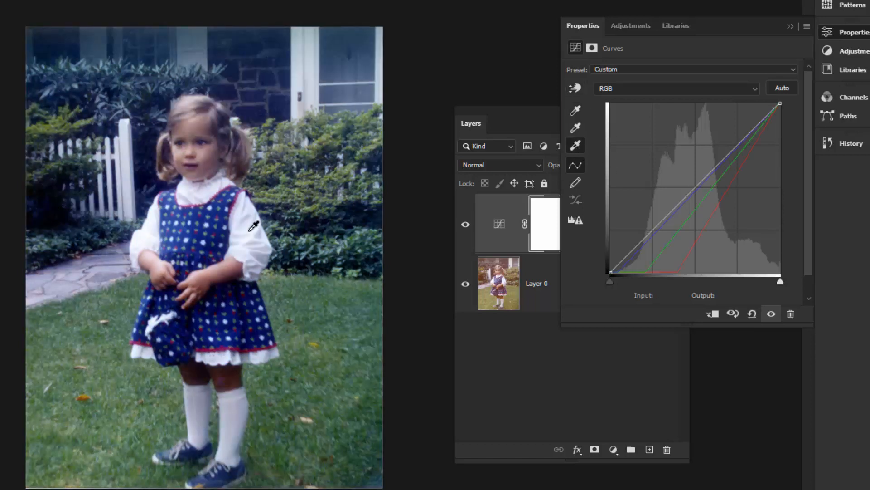
click(247, 212)
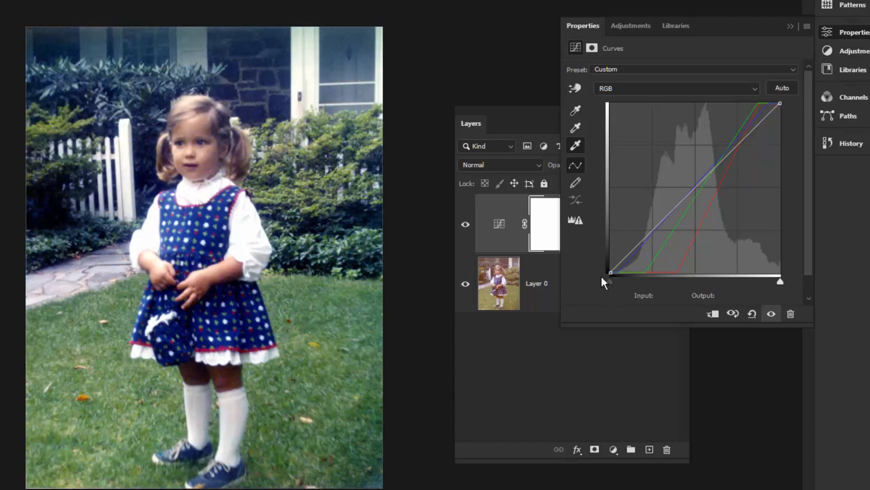
Try the Curves gray point on the sleeve folds and the white door frame, settling on the sleeve's outer edge.
click(576, 129)
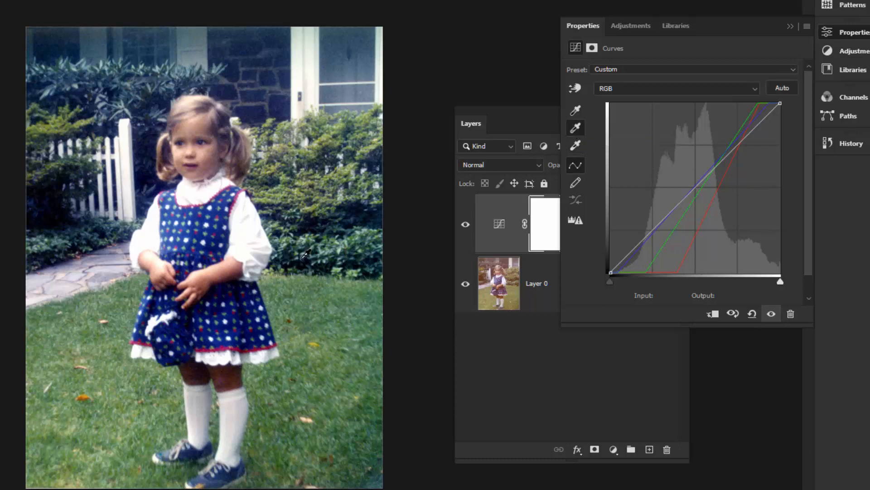
click(261, 257)
click(311, 66)
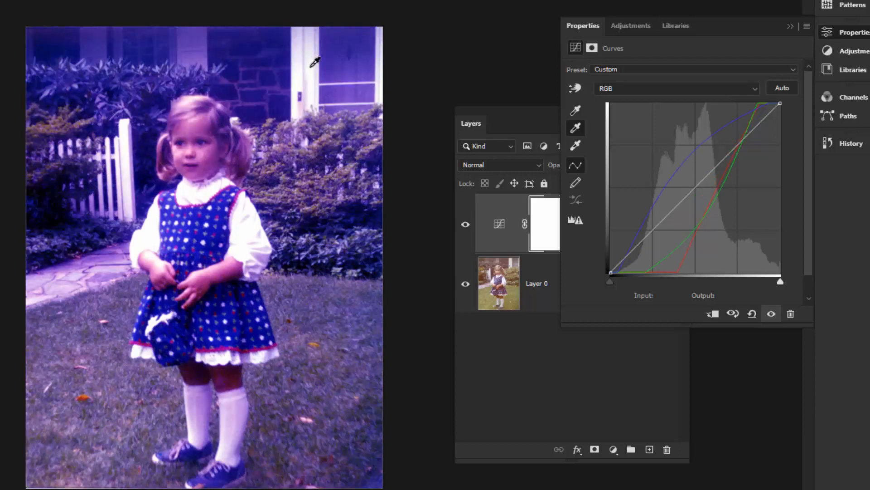
click(258, 255)
click(248, 246)
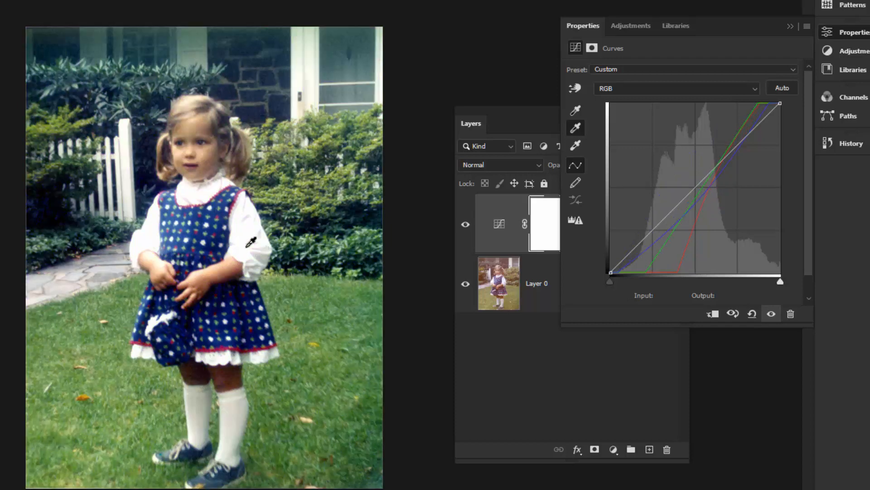
click(270, 253)
Compare the girl photo with and without the Curves 1 correction.
click(789, 26)
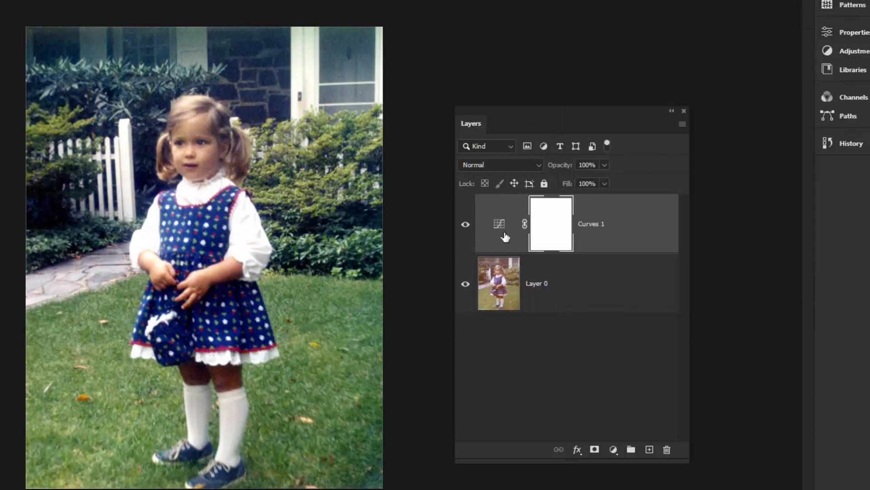
click(466, 229)
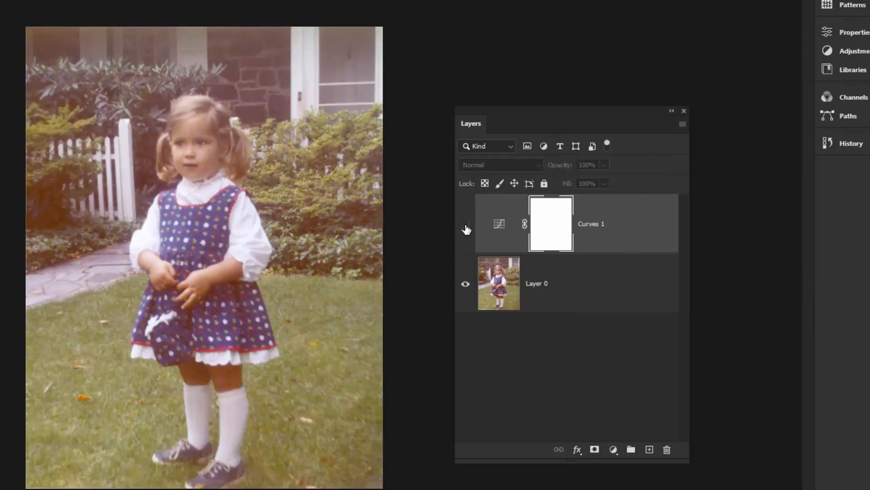
click(466, 229)
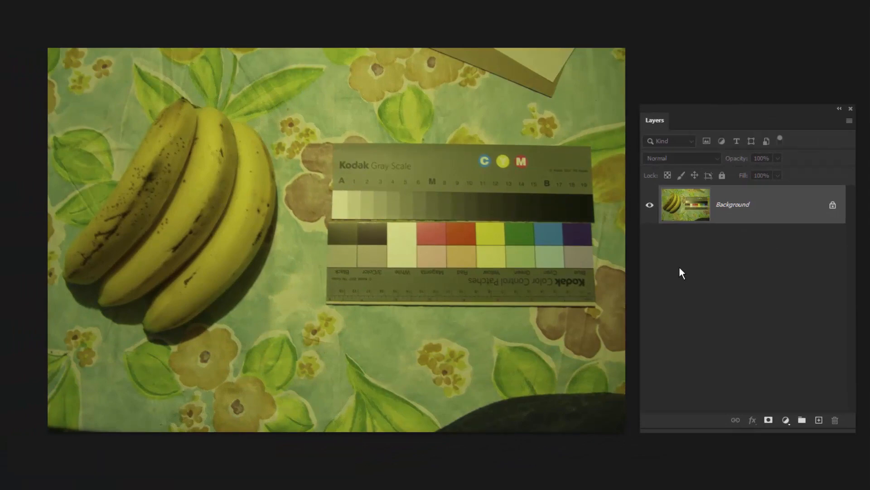
Add a Curves adjustment layer above the Background of the banana photo with the Kodak gray scale.
drag(694, 107, 698, 128)
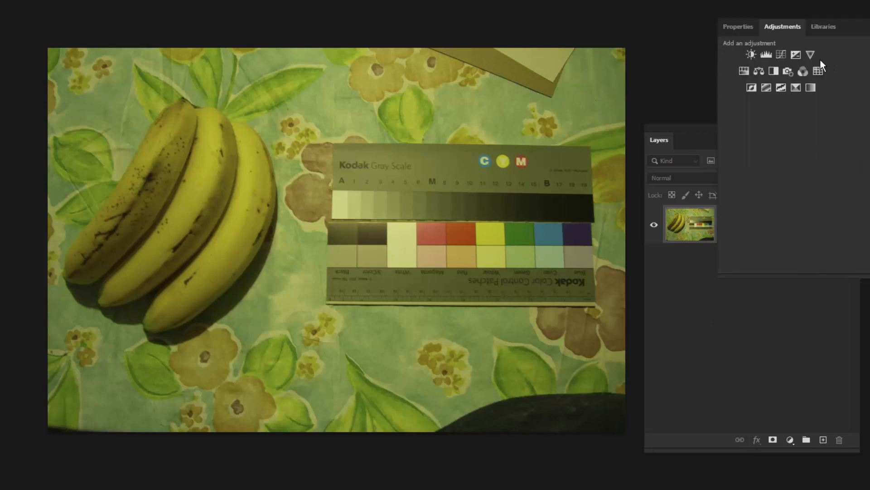
click(782, 55)
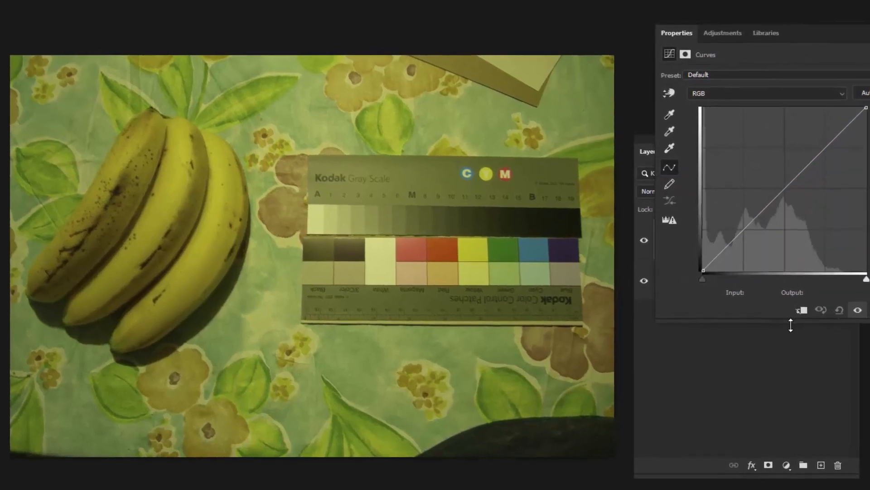
drag(777, 319, 772, 355)
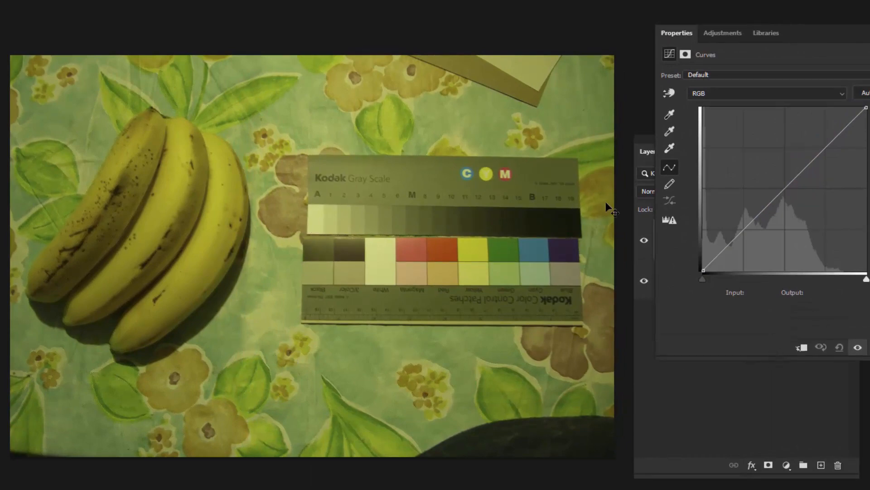
Sample the Curves black point on the gray scale's darkest patch, white on its lightest patch A, and gray on a middle patch.
click(671, 115)
click(578, 223)
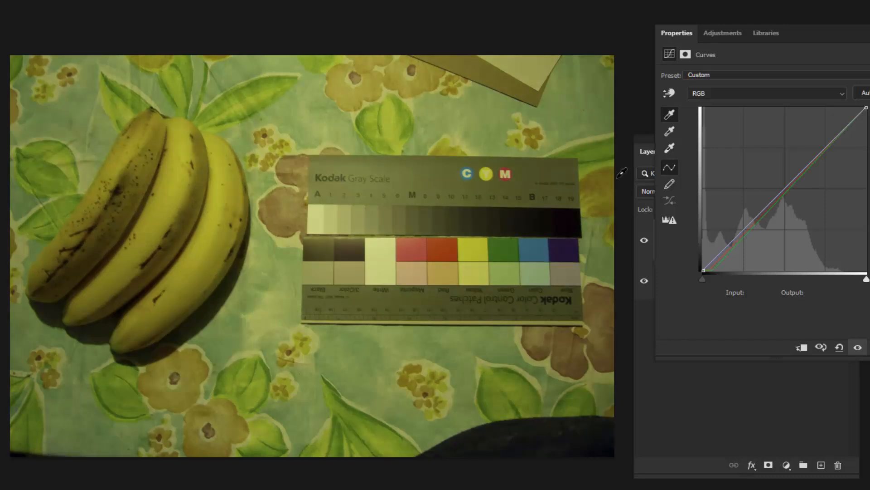
click(669, 148)
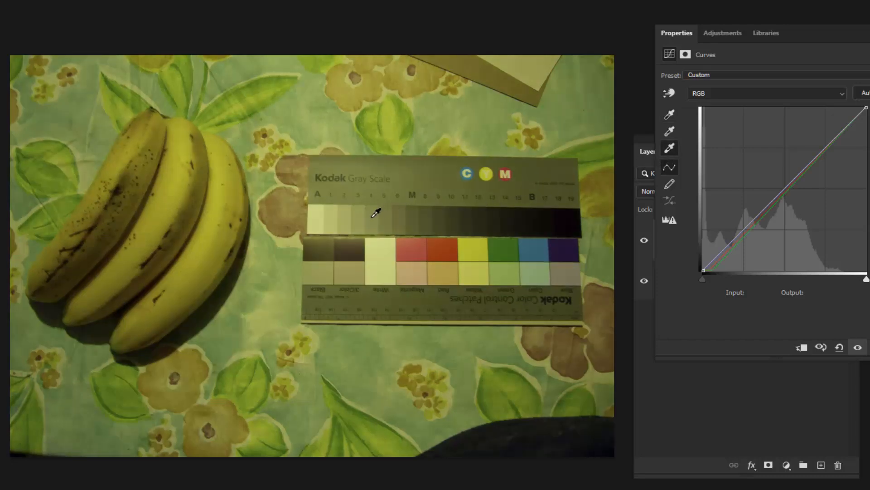
click(319, 218)
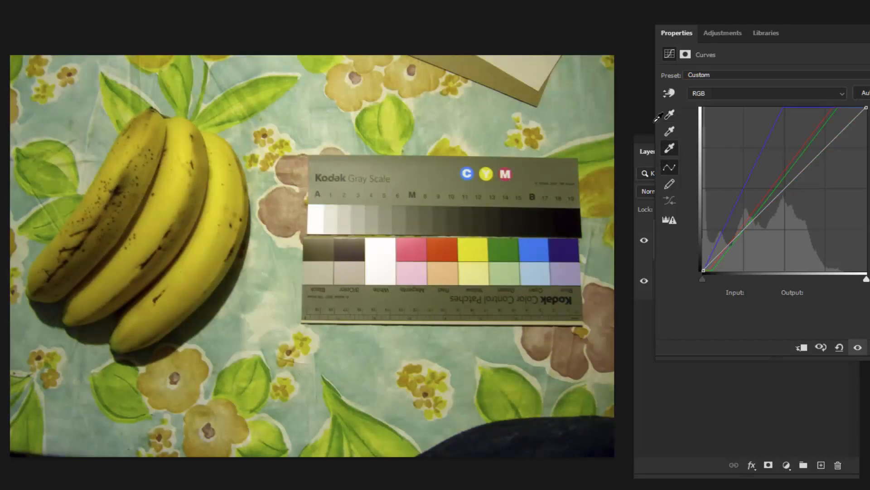
click(671, 131)
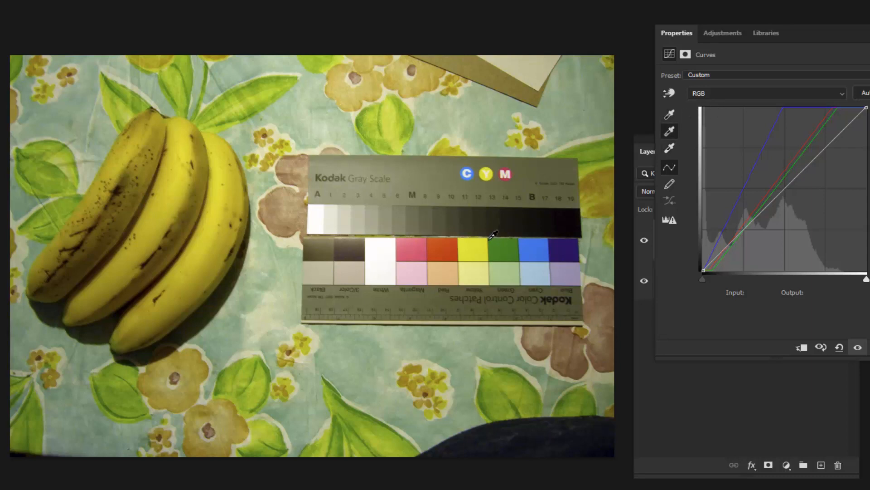
click(444, 216)
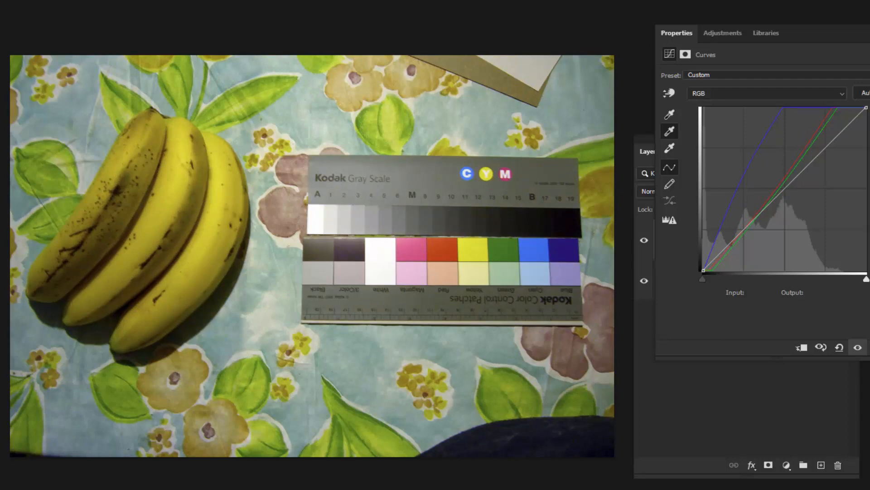
click(869, 33)
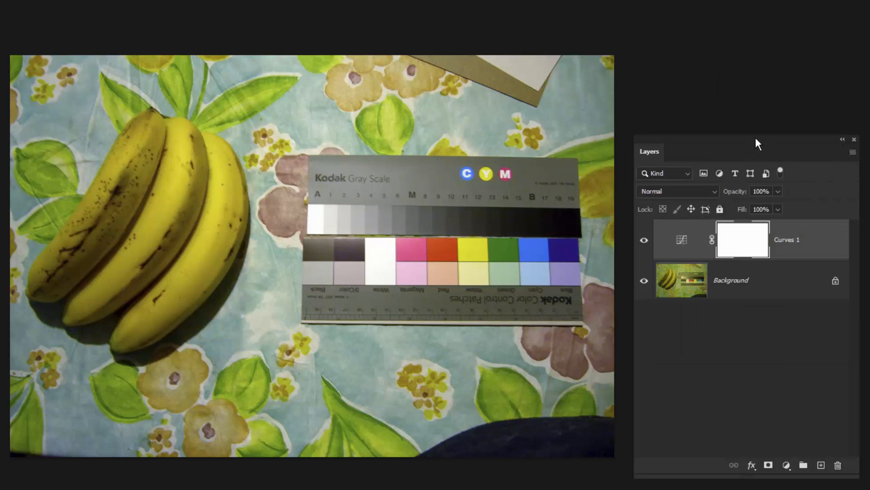
drag(756, 138, 770, 142)
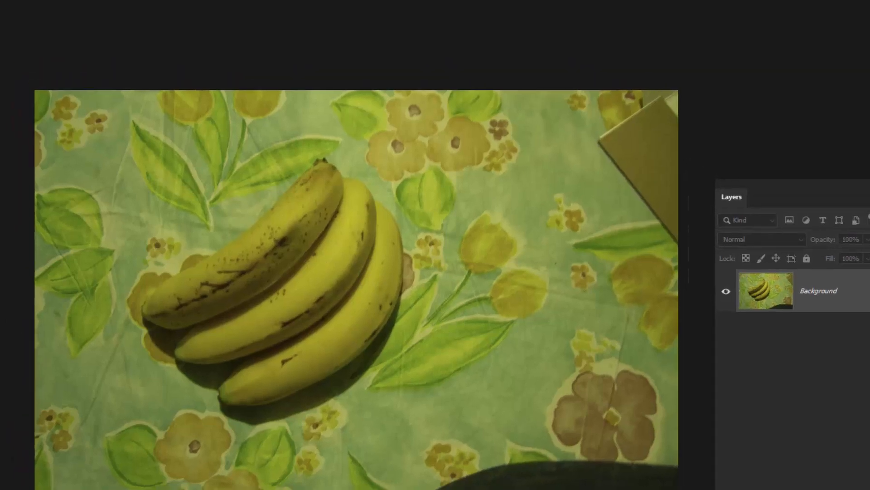
Arrange the two banana photos 2-up Vertical and copy the Curves 1 layer from CIMG0006.JPG onto CIMG0004.JPG.
click(121, 8)
mouse_move(177, 77)
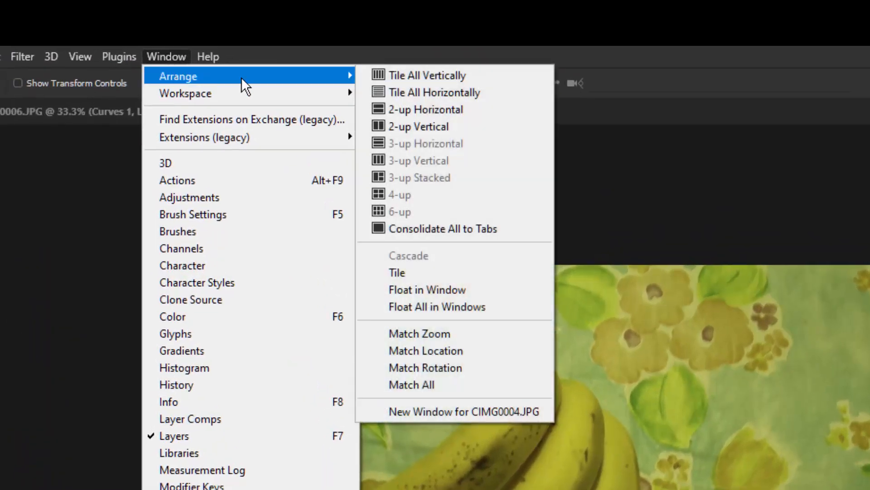
click(469, 127)
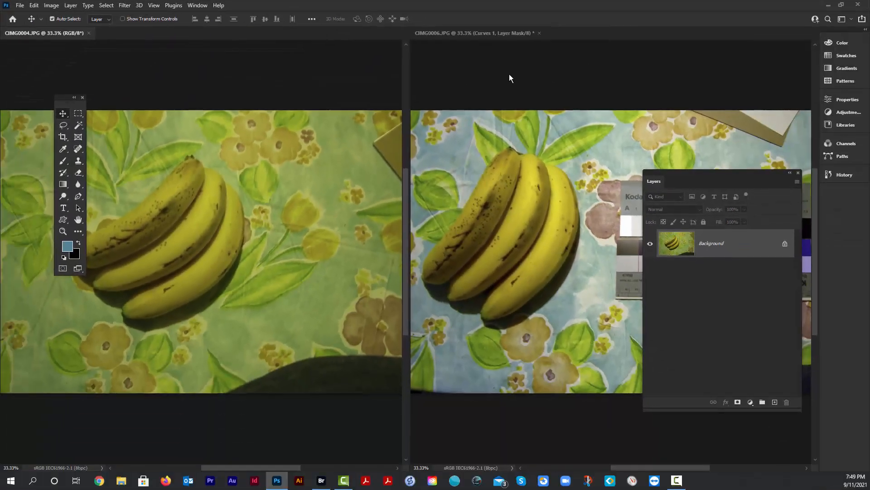
click(510, 76)
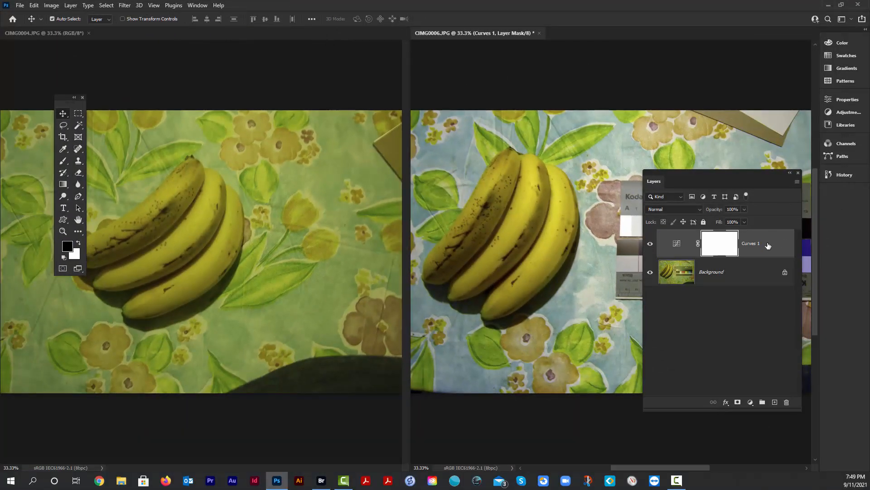
drag(768, 246, 263, 228)
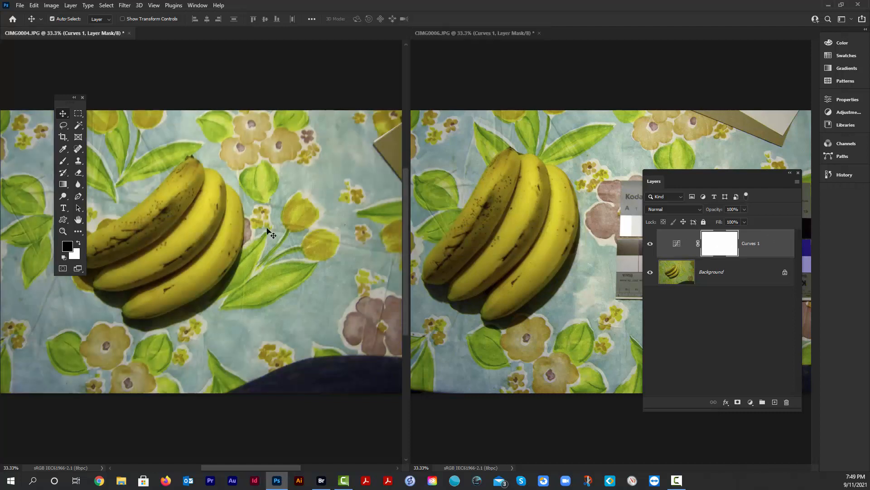
Consolidate all open documents to tabs and delete the Curves 1 layer from CIMG0004.JPG.
click(198, 5)
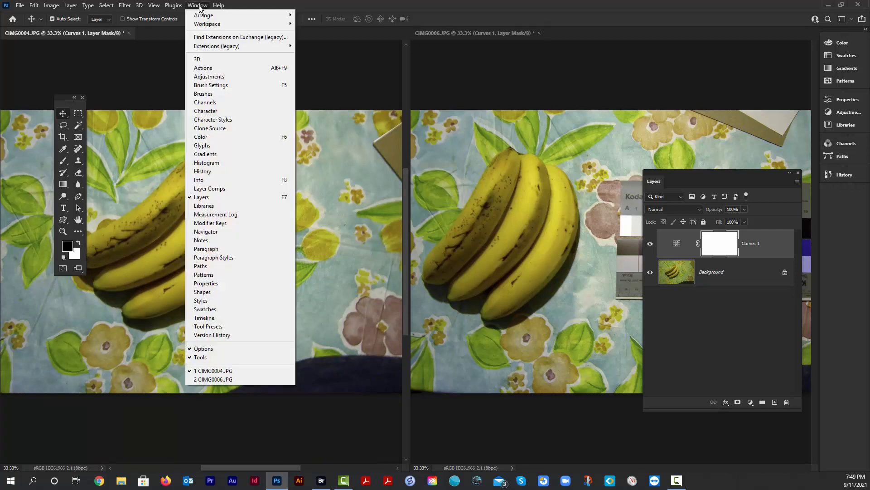
mouse_move(223, 18)
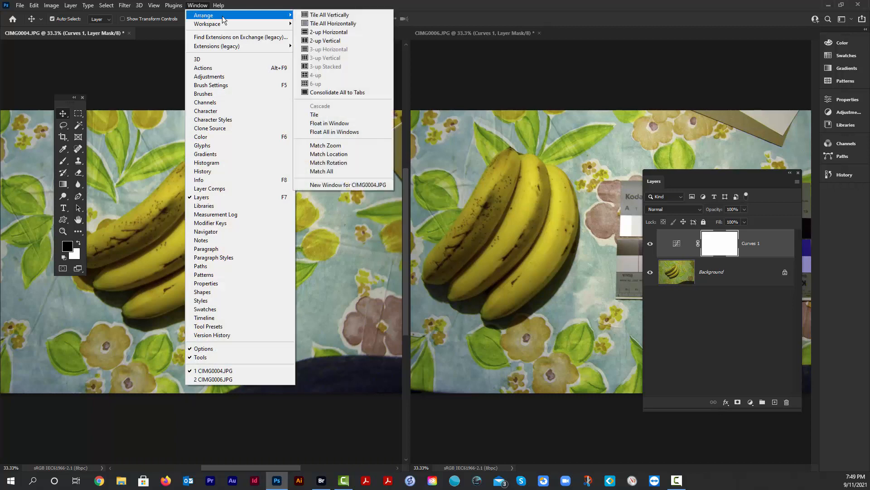
click(370, 94)
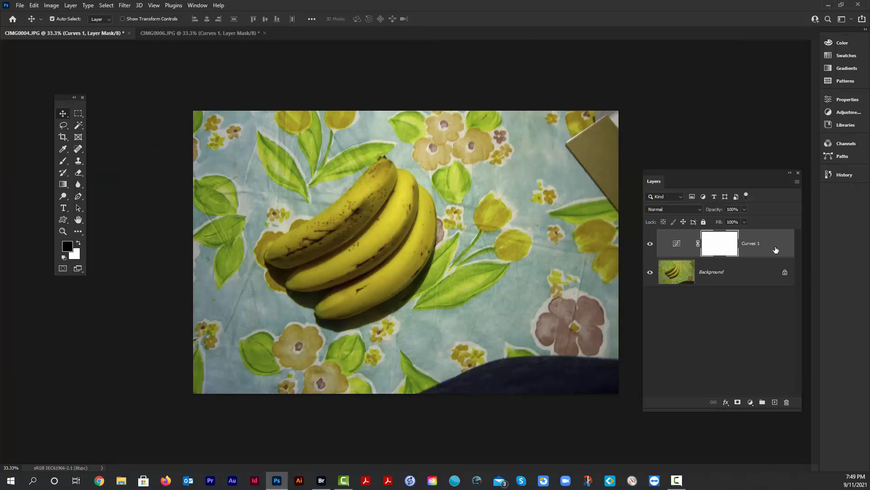
drag(760, 246, 787, 402)
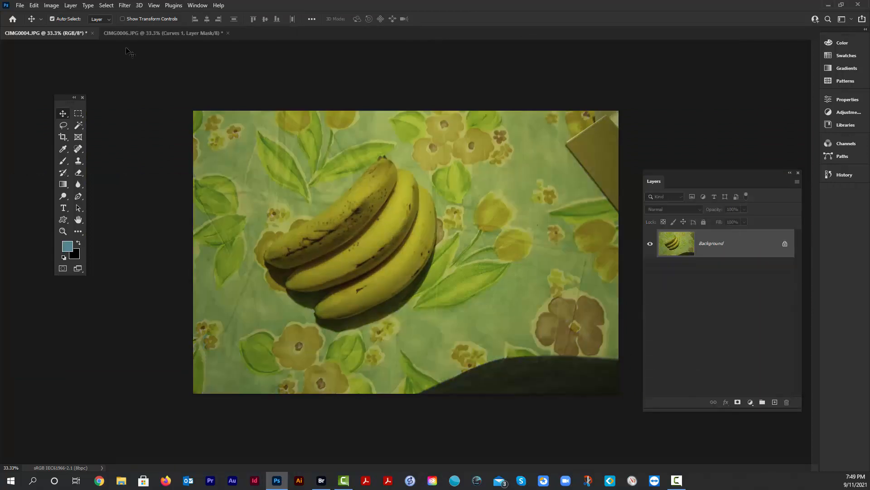
Copy the Curves 1 layer from the tabbed CIMG0006.JPG onto the banana photo CIMG0004.JPG.
click(191, 34)
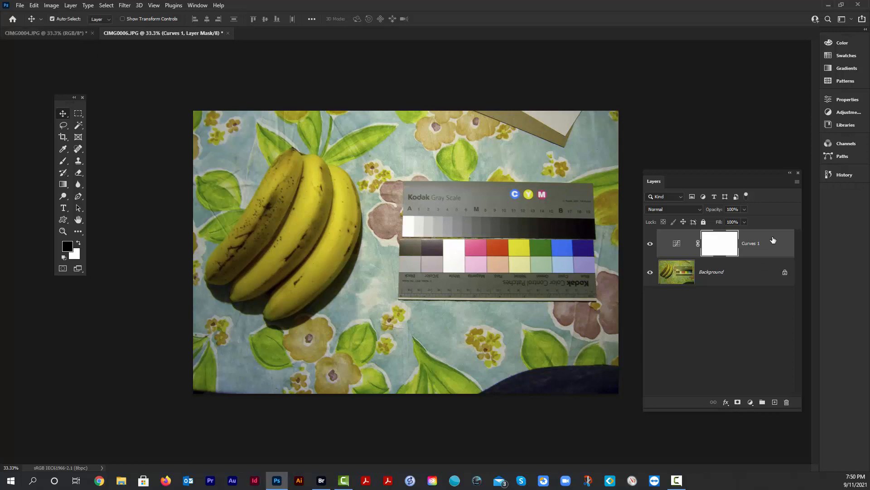
drag(773, 240, 458, 225)
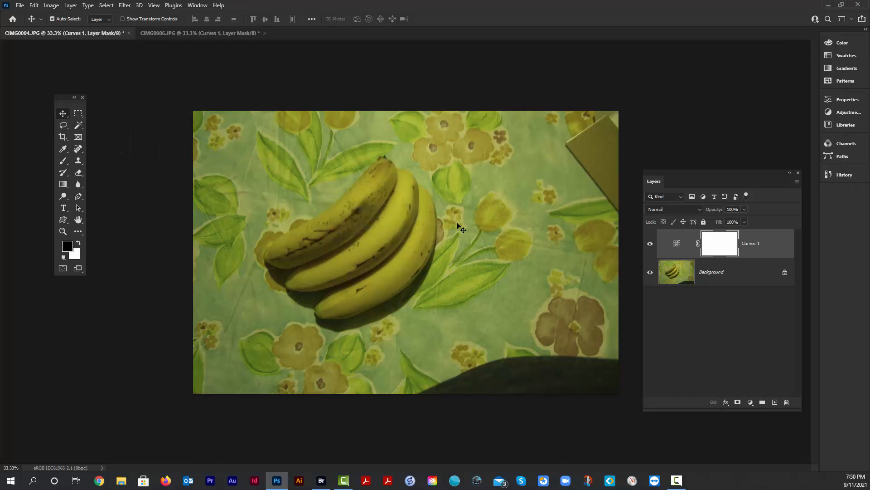